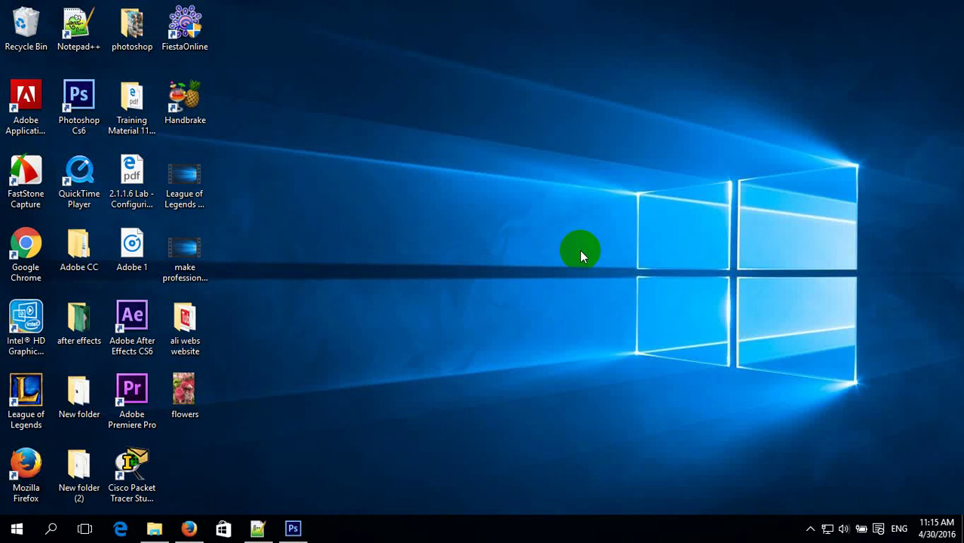
Write the Notepad++ note 'for example i will use flowers pic and resize it to 250x250'
left_click(257, 528)
type("for example i will use")
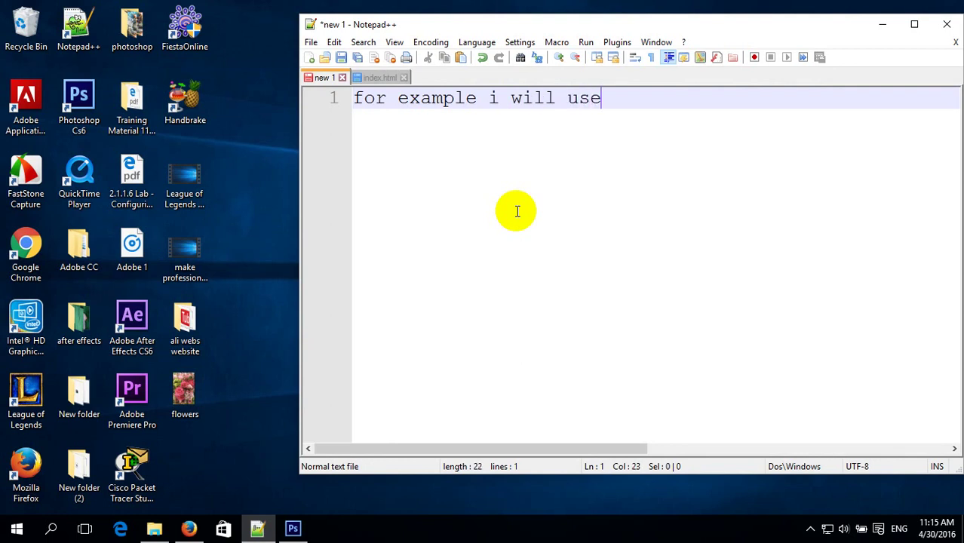
type(" flowers pic and resize i")
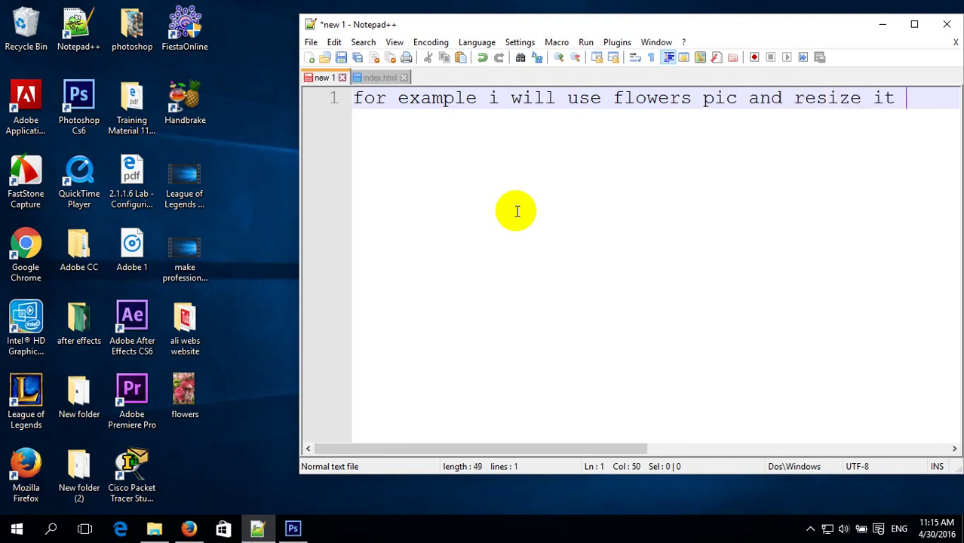
type("to")
key("Return")
type("250x250")
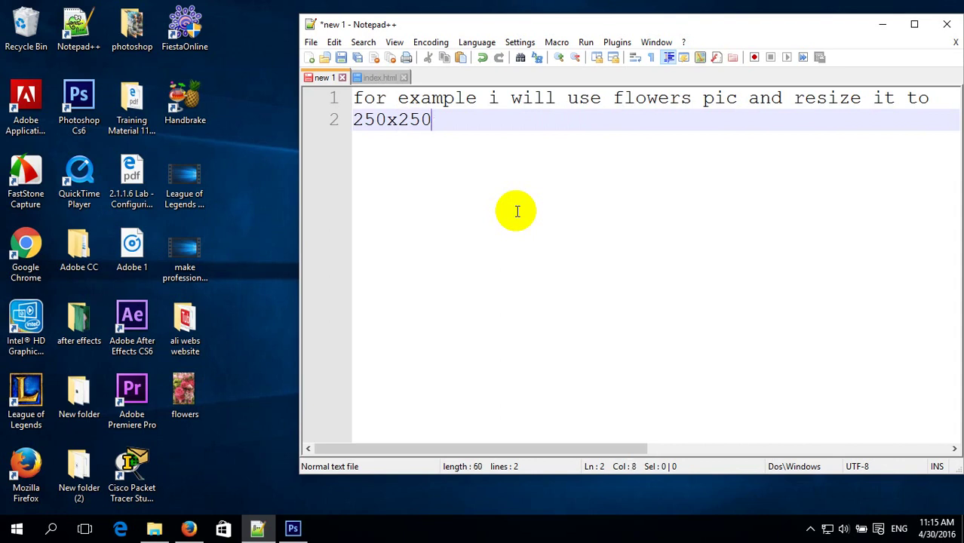
left_click(294, 529)
Open the flowers.jpg photo in Photoshop
left_click(39, 9)
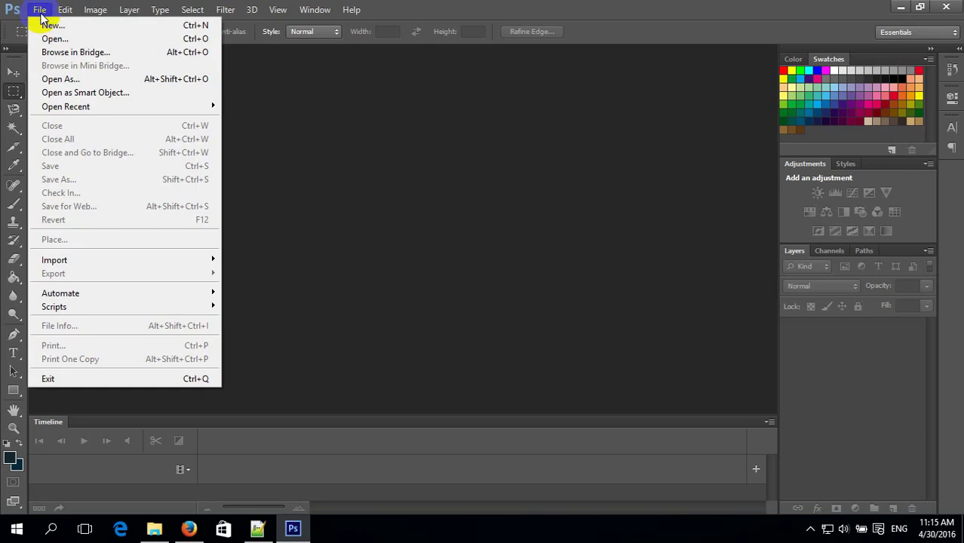
left_click(76, 43)
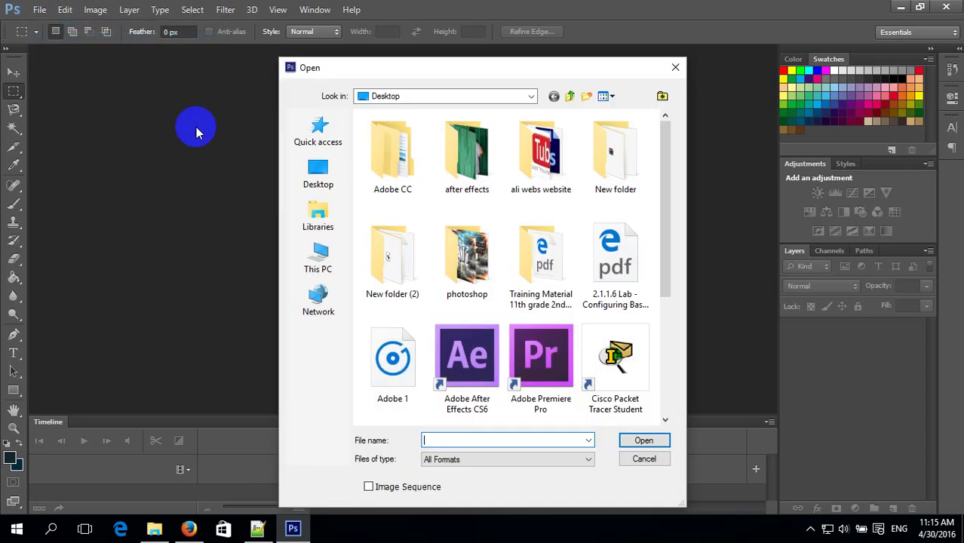
scroll(615, 343, "down", 2)
double_click(461, 309)
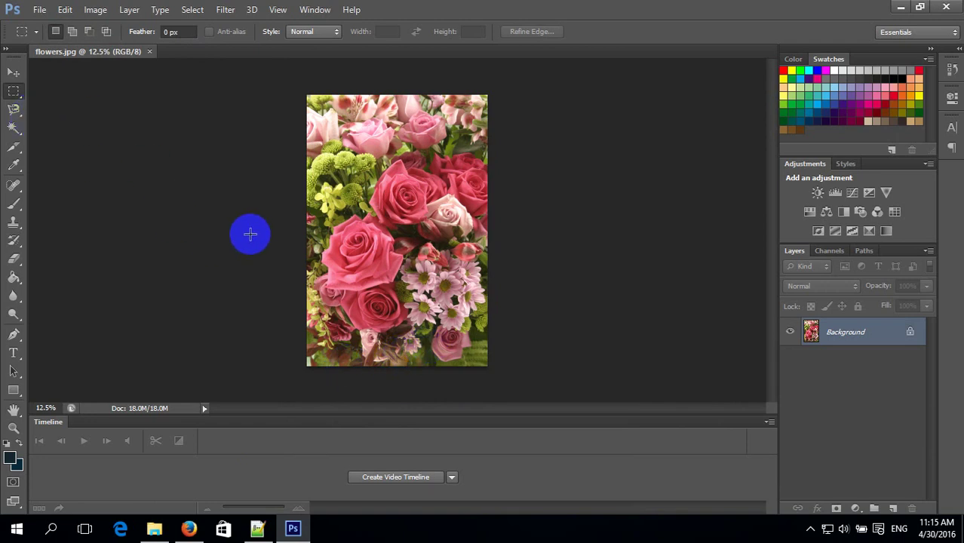
Create a new 250x250 pixel document with a transparent background
left_click(39, 9)
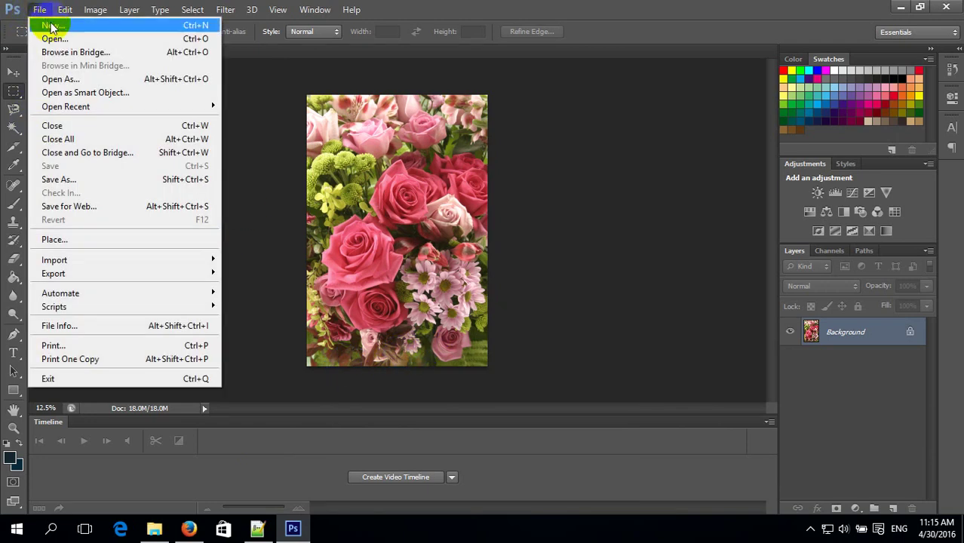
left_click(51, 28)
left_click(392, 185)
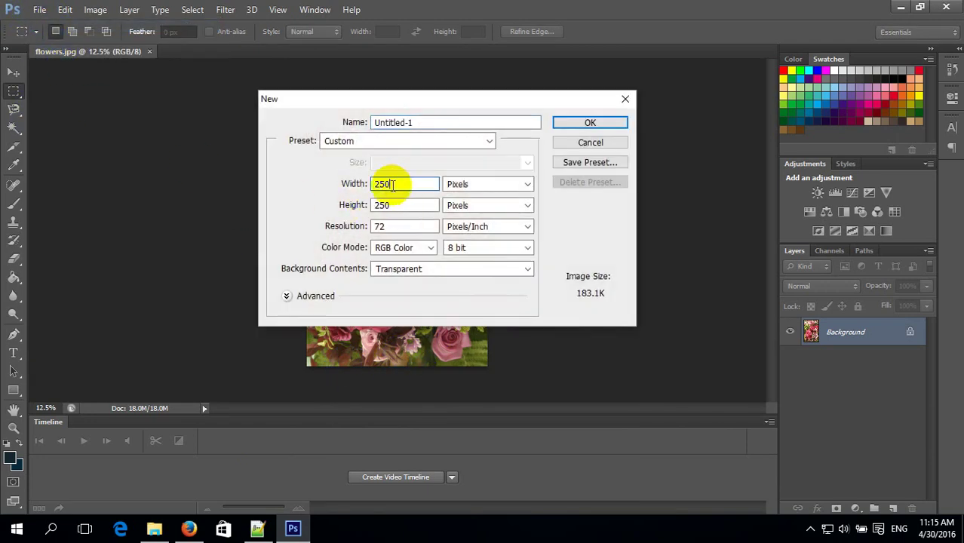
mouse_move(393, 185)
left_mouse_down()
mouse_move(377, 186)
mouse_move(371, 211)
left_mouse_up()
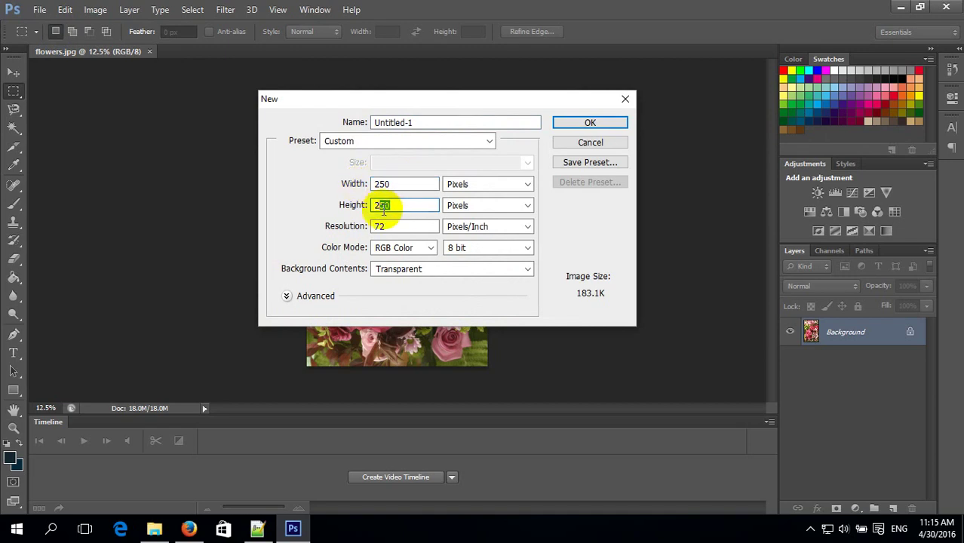
left_click(586, 125)
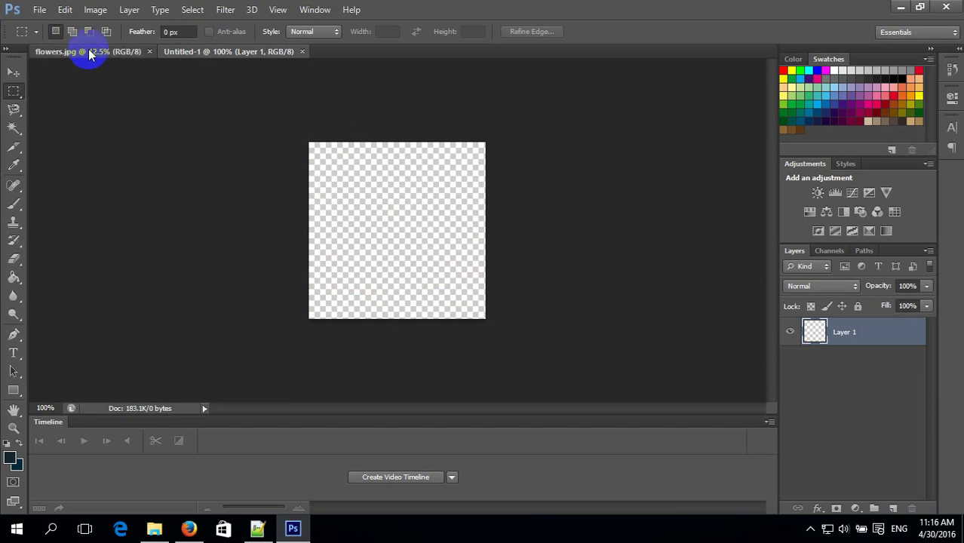
Drag the flowers photo with the Move tool into the Untitled-1 document
left_click(89, 54)
left_click(14, 74)
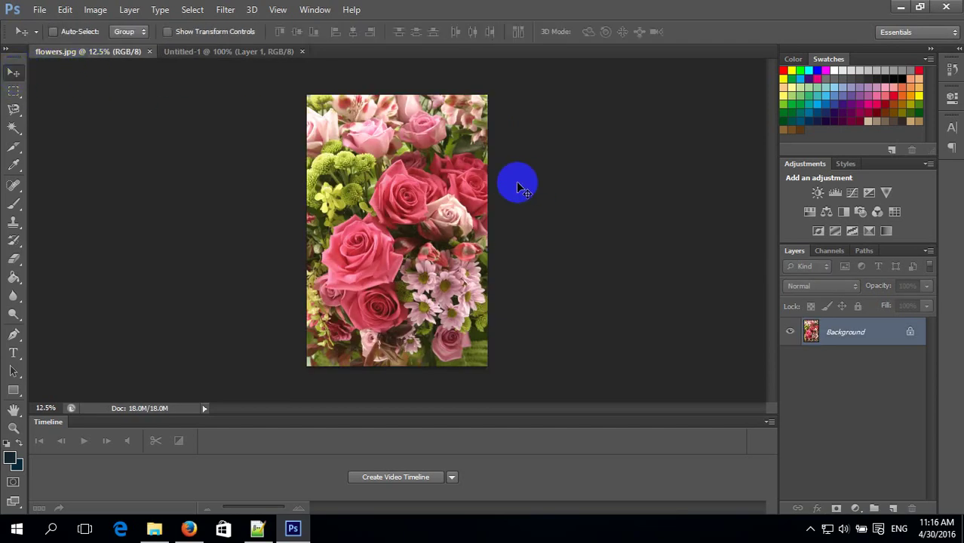
left_click_drag(406, 215, 264, 126)
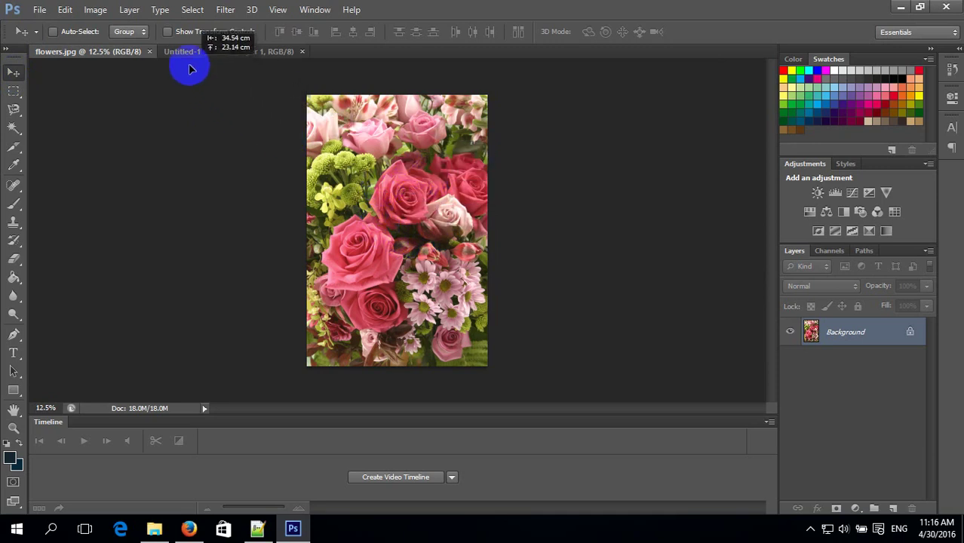
mouse_move(263, 126)
left_mouse_down()
mouse_move(182, 53)
mouse_move(349, 249)
mouse_move(350, 265)
left_mouse_up()
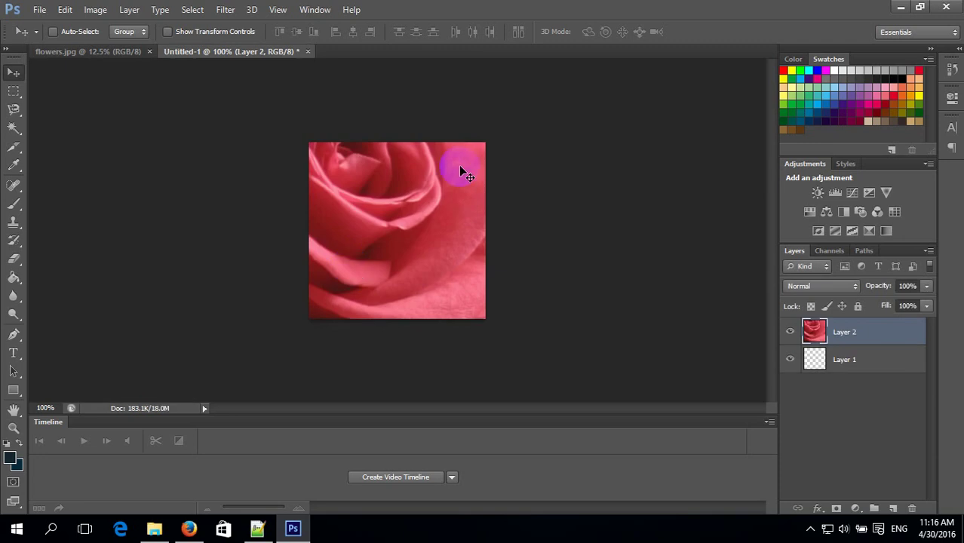
Reposition the flowers layer to choose which part shows in the square
left_click_drag(460, 171, 379, 298)
left_click_drag(442, 204, 331, 360)
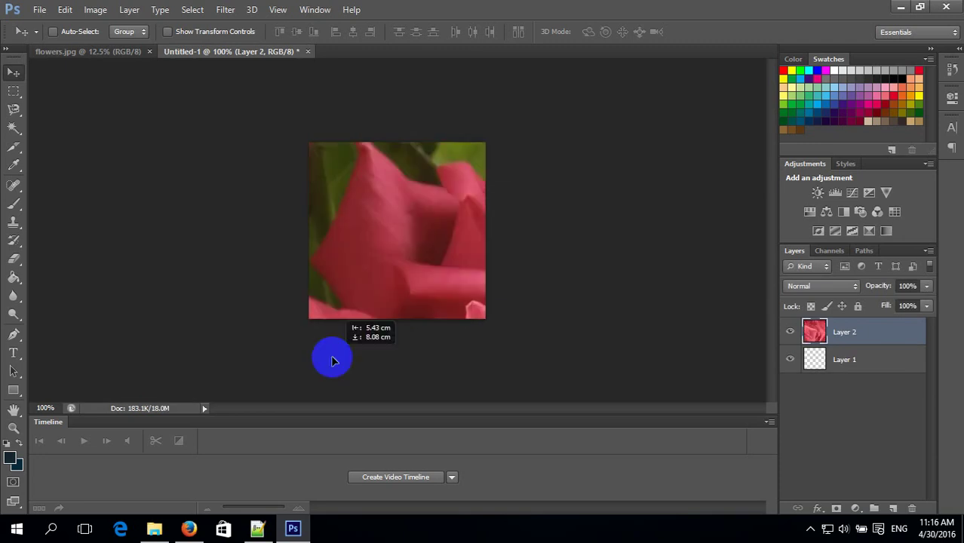
left_click_drag(459, 205, 333, 360)
mouse_move(437, 212)
left_mouse_down()
mouse_move(335, 340)
mouse_move(424, 211)
mouse_move(359, 275)
mouse_move(477, 237)
mouse_move(505, 198)
left_mouse_up()
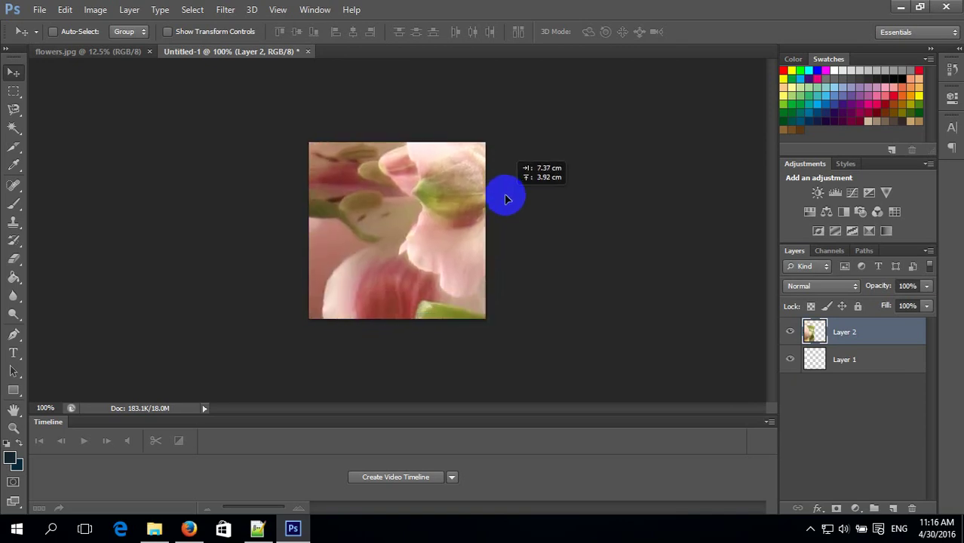
left_click(257, 528)
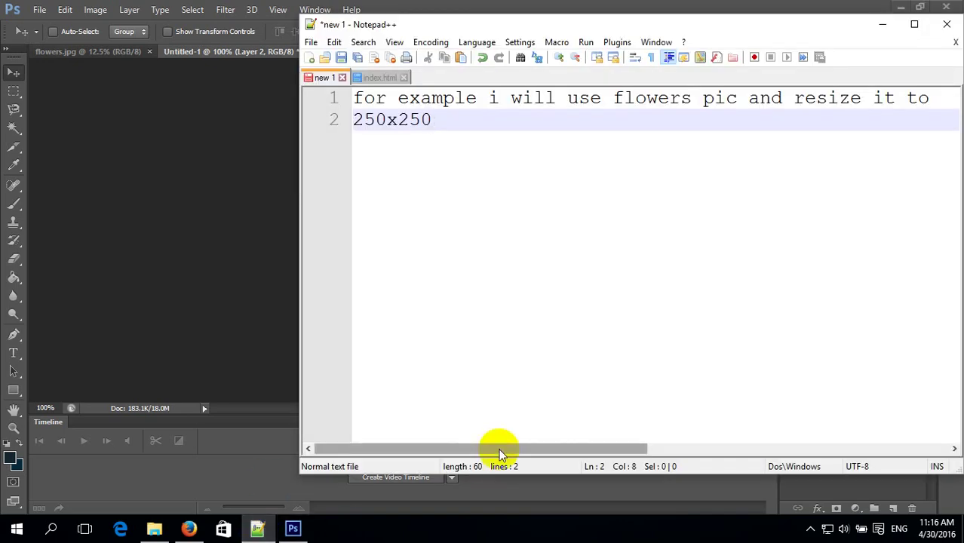
Add a 'ctrl+T' note line and put the flowers layer into Free Transform
key("Return")
type("ctrl+T")
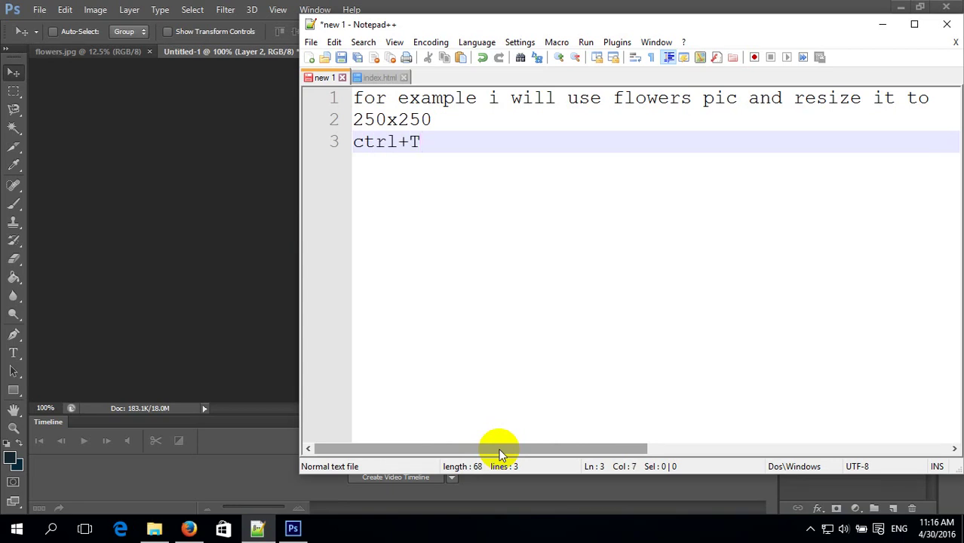
left_click(183, 263)
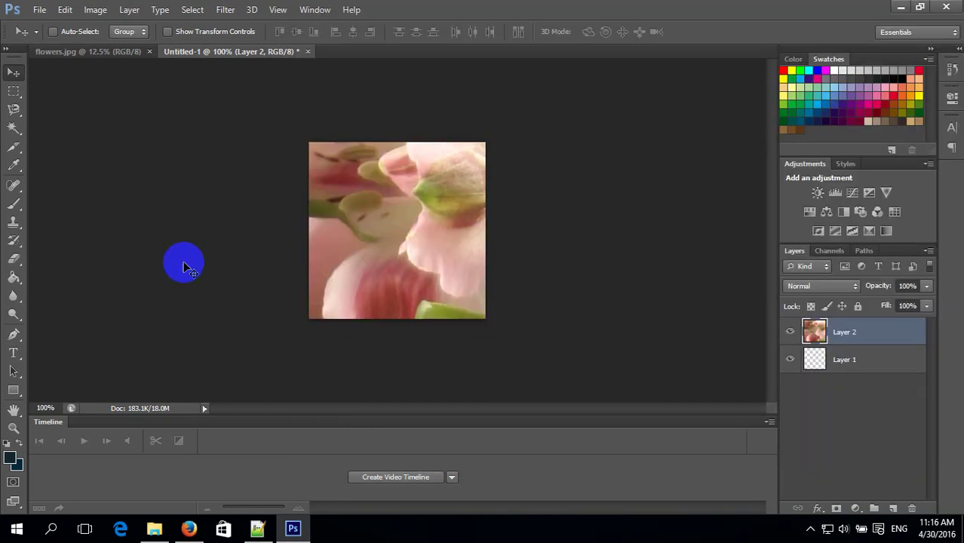
key("ctrl+t")
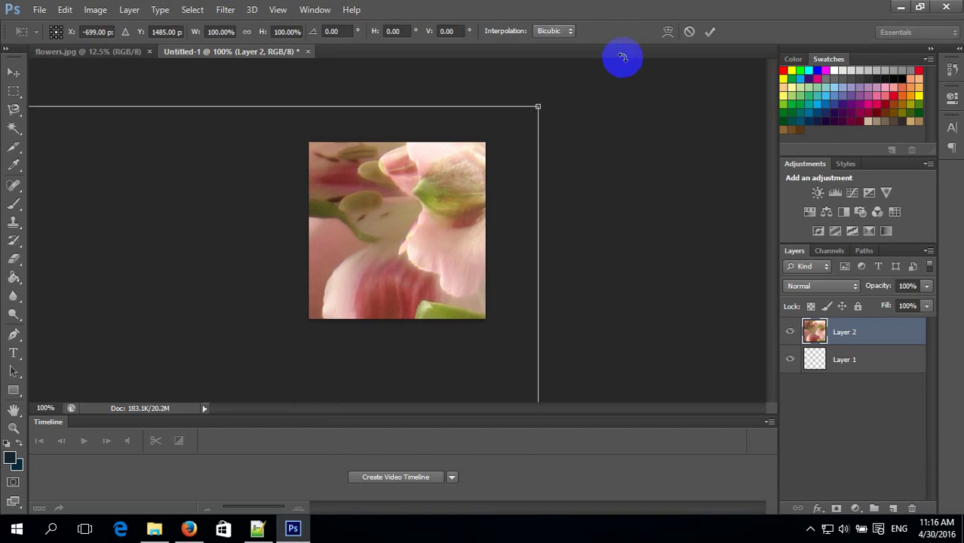
left_click(249, 534)
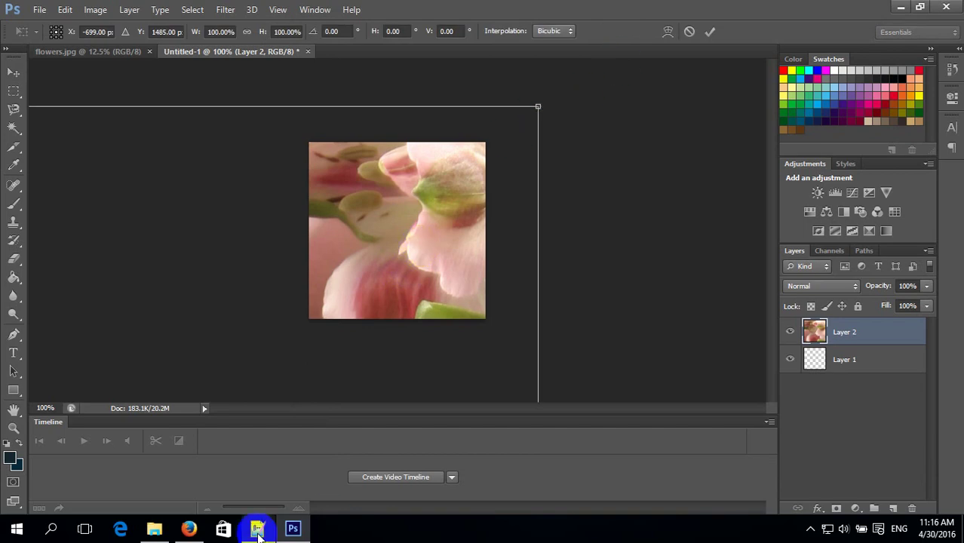
Add the note line 'then press on shift and move the mouse'
key("Return")
type("t")
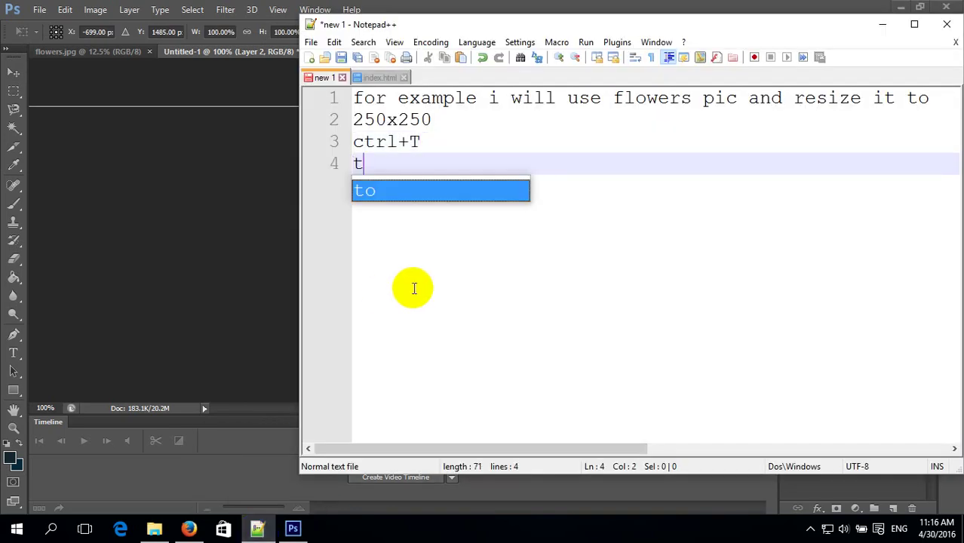
type("hen press on shi")
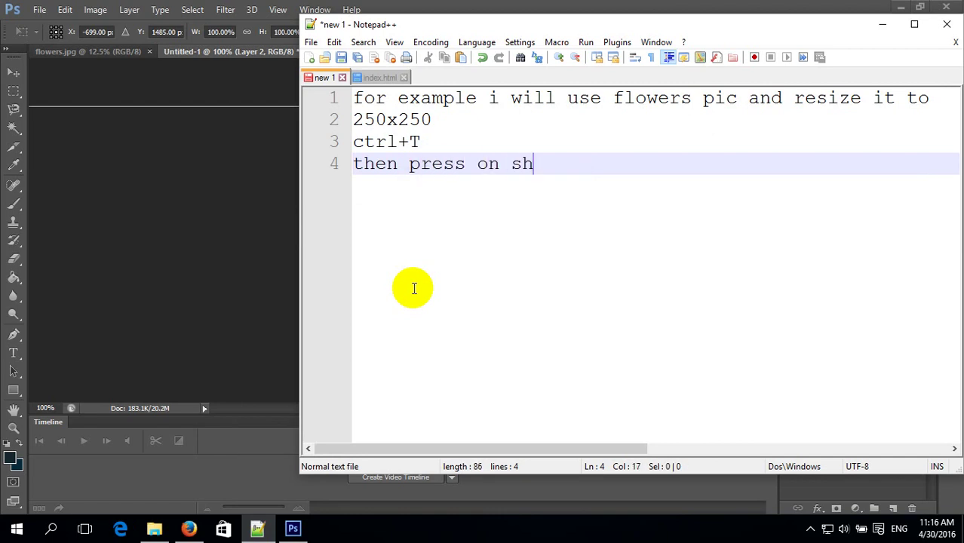
type("ft a")
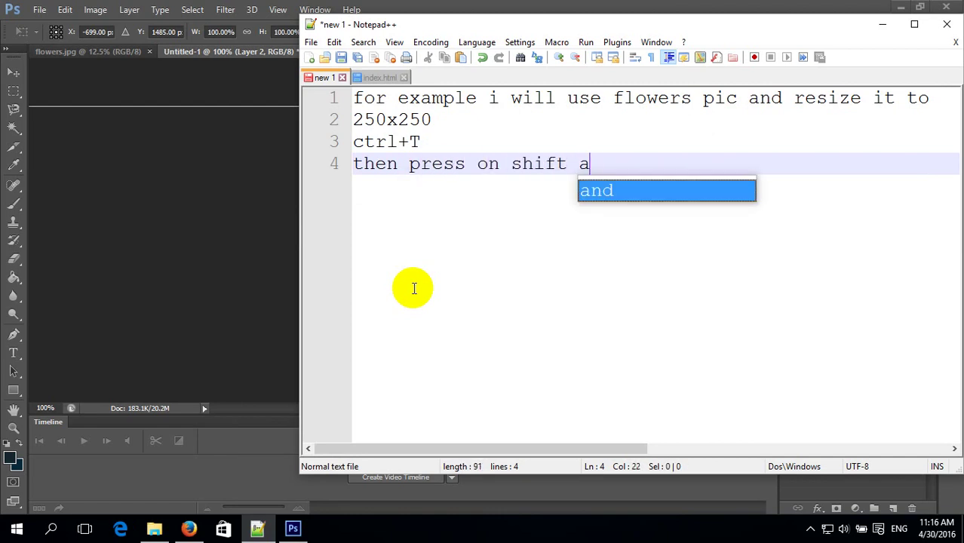
type("nd move t")
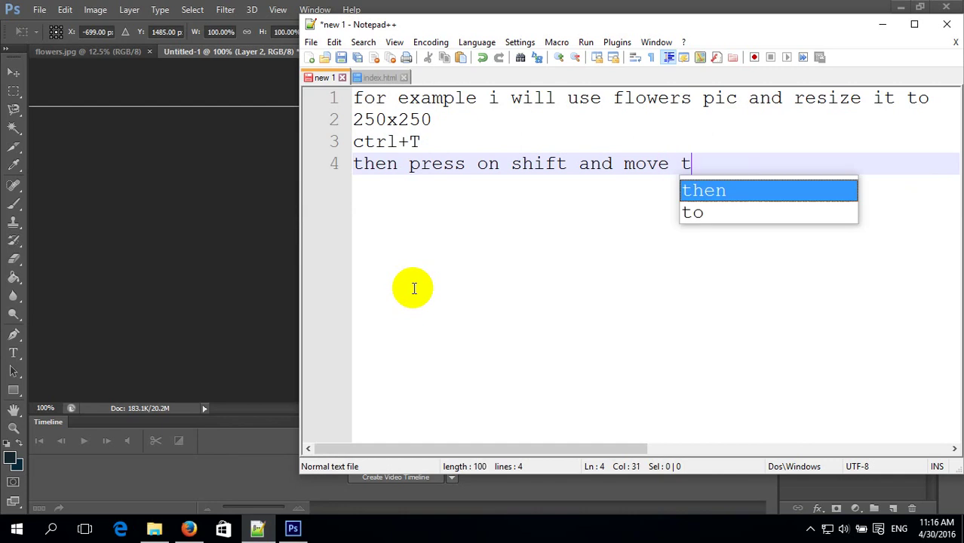
type("he mo")
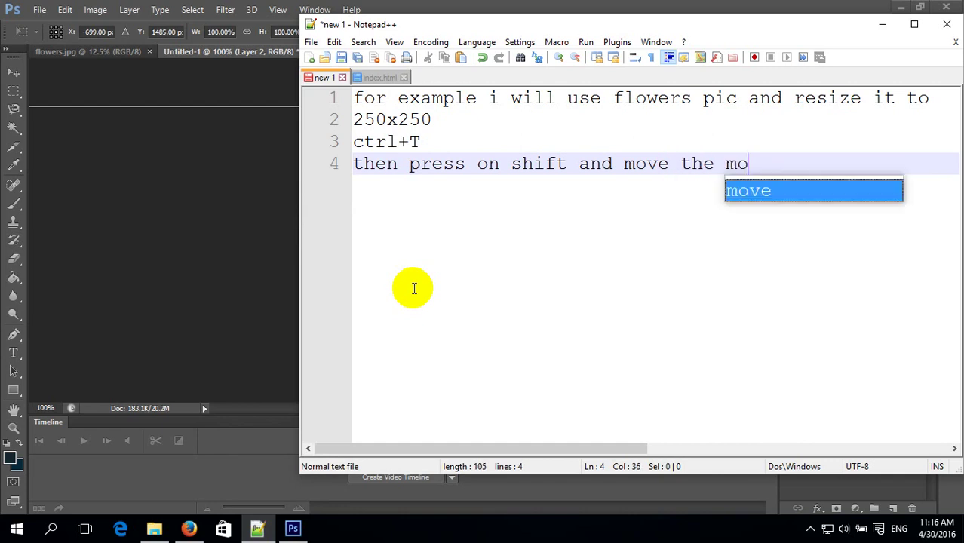
type("use")
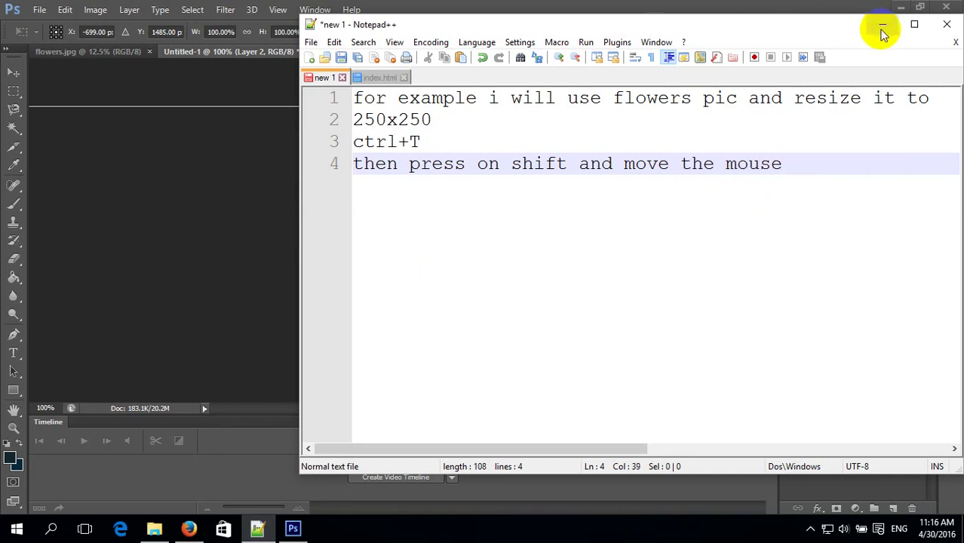
left_click(882, 24)
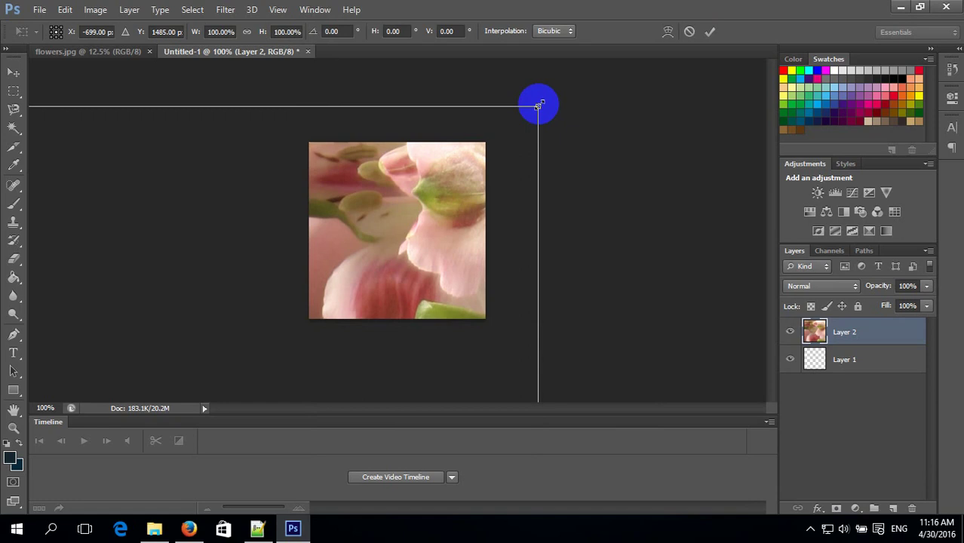
Shift-scale the flowers layer to about 14%, fit the roses over the square, and commit
left_click_drag(538, 105, 284, 292)
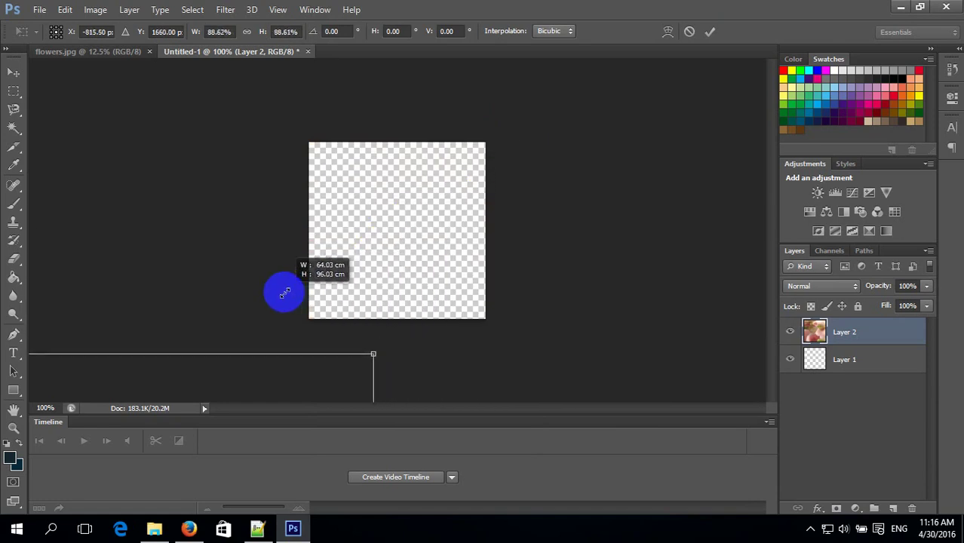
left_click_drag(288, 381, 518, 108)
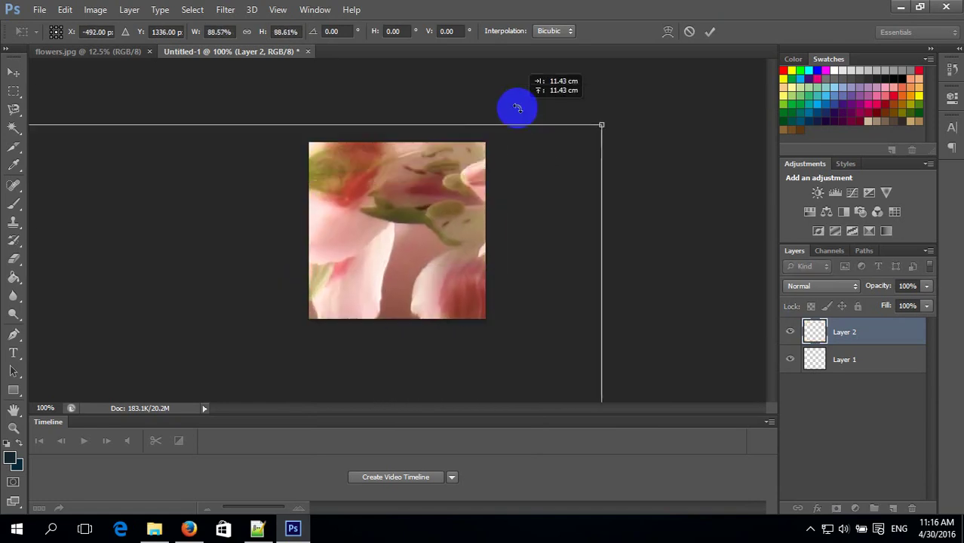
left_click_drag(599, 125, 378, 333)
left_click_drag(368, 383, 550, 108)
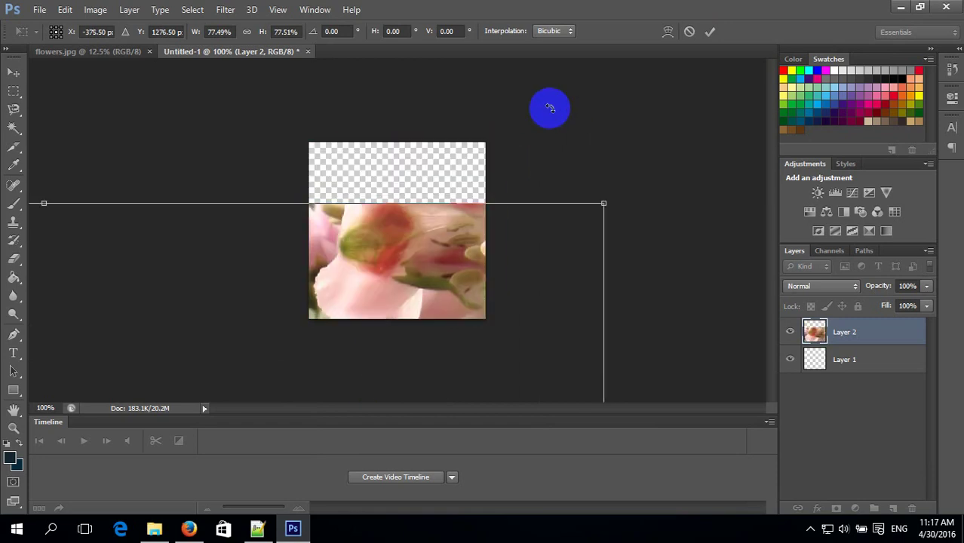
mouse_move(603, 204)
left_mouse_down()
mouse_move(469, 332)
mouse_move(578, 93)
mouse_move(362, 374)
mouse_move(527, 121)
mouse_move(577, 90)
mouse_move(387, 295)
left_mouse_up()
left_click_drag(351, 351, 508, 121)
mouse_move(579, 87)
left_mouse_down()
mouse_move(392, 366)
mouse_move(572, 108)
mouse_move(556, 136)
mouse_move(380, 280)
left_mouse_up()
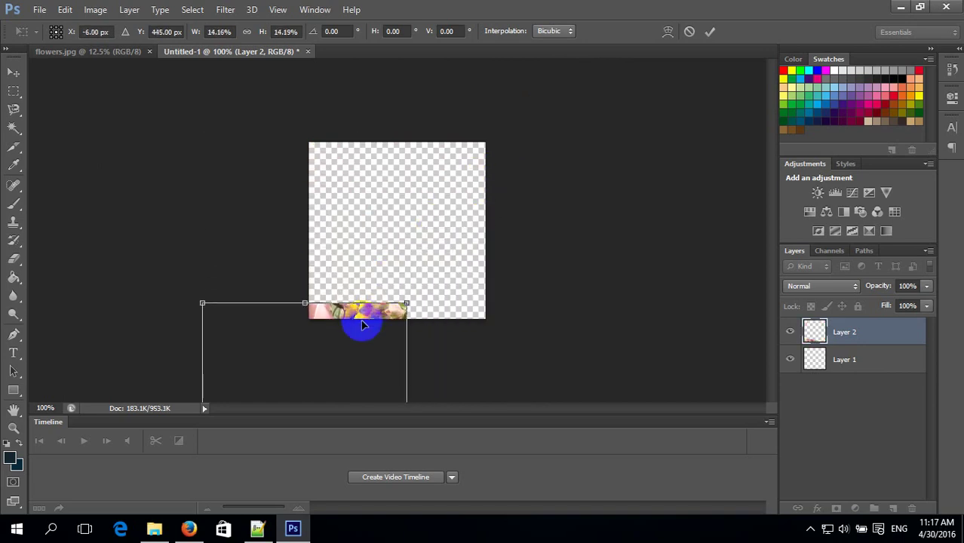
left_click_drag(369, 315, 445, 107)
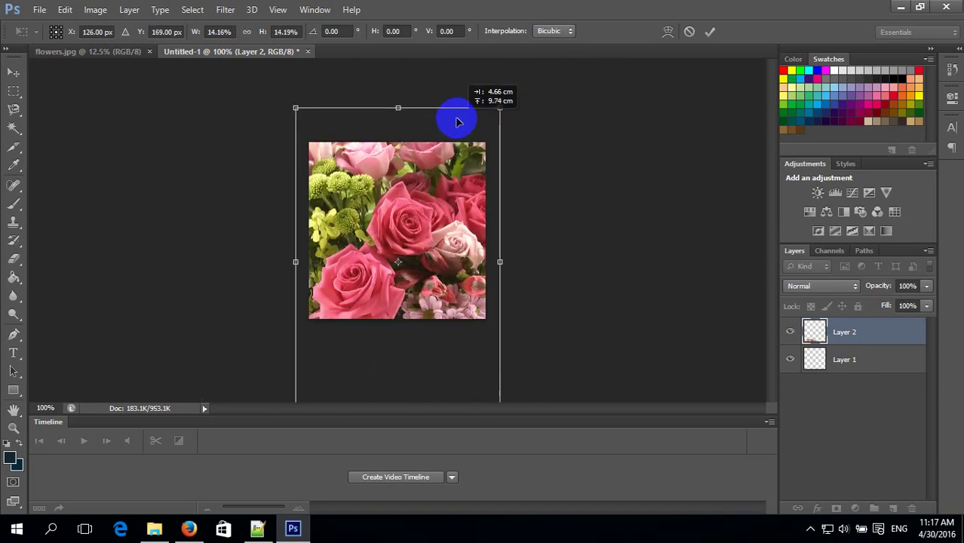
left_click_drag(420, 257, 430, 236)
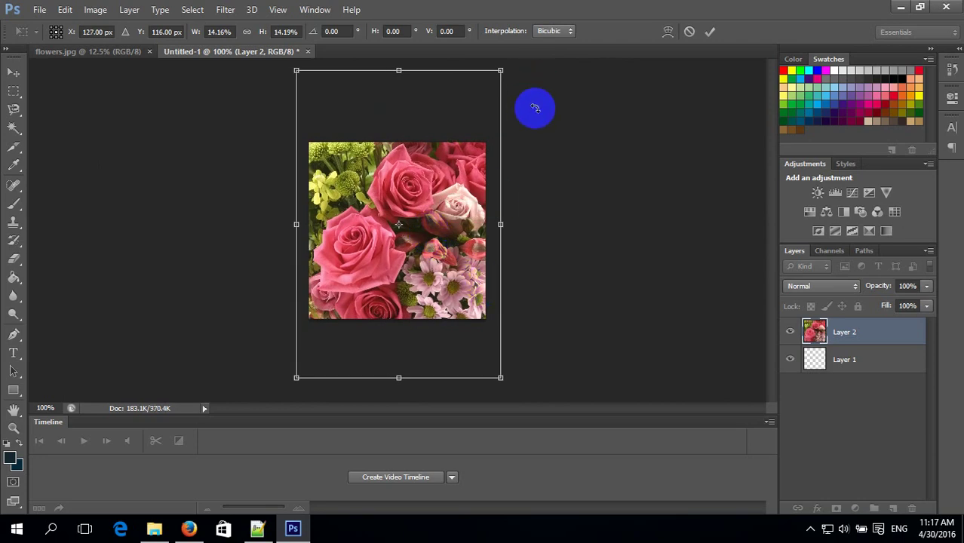
key("Return")
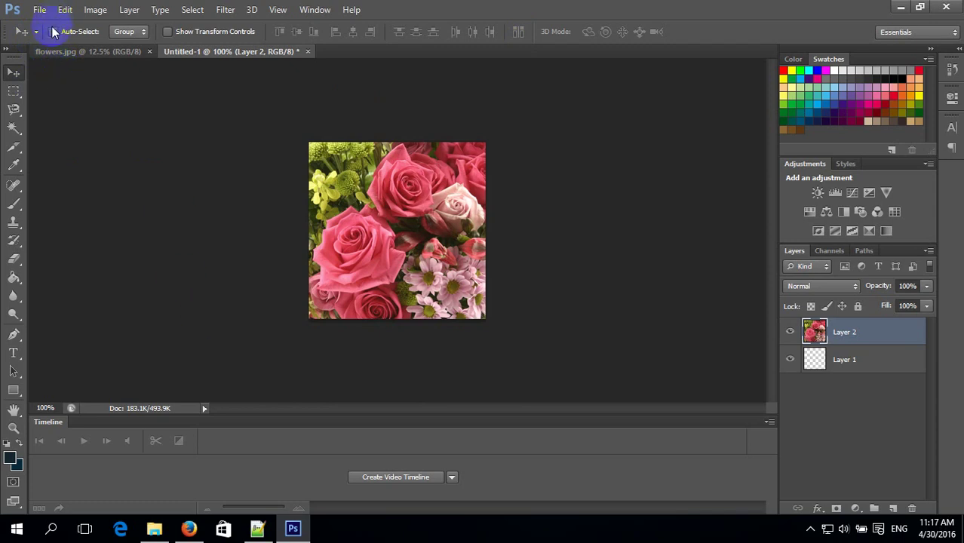
mouse_move(257, 529)
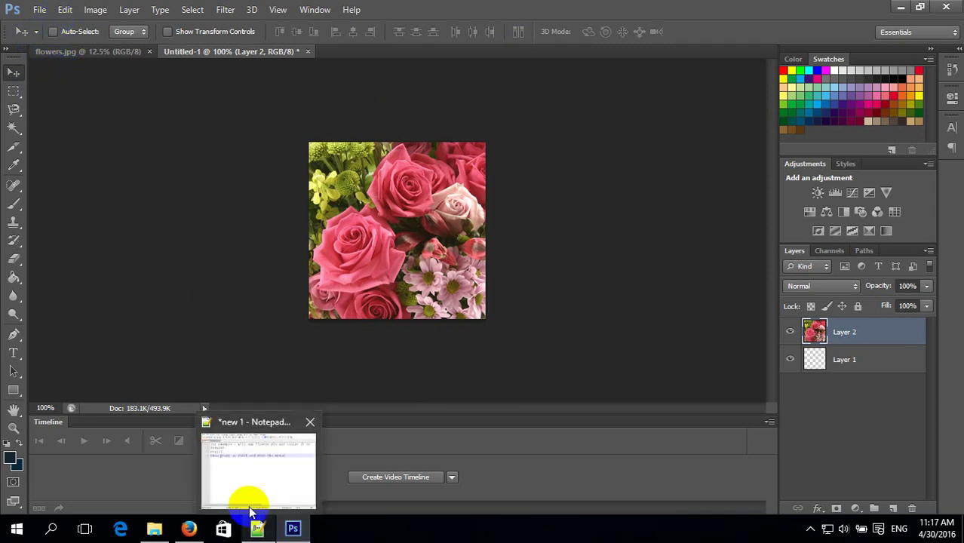
Add the note line 'now save it' and bring Photoshop back to the front
left_click(257, 491)
key("Return")
type("now save")
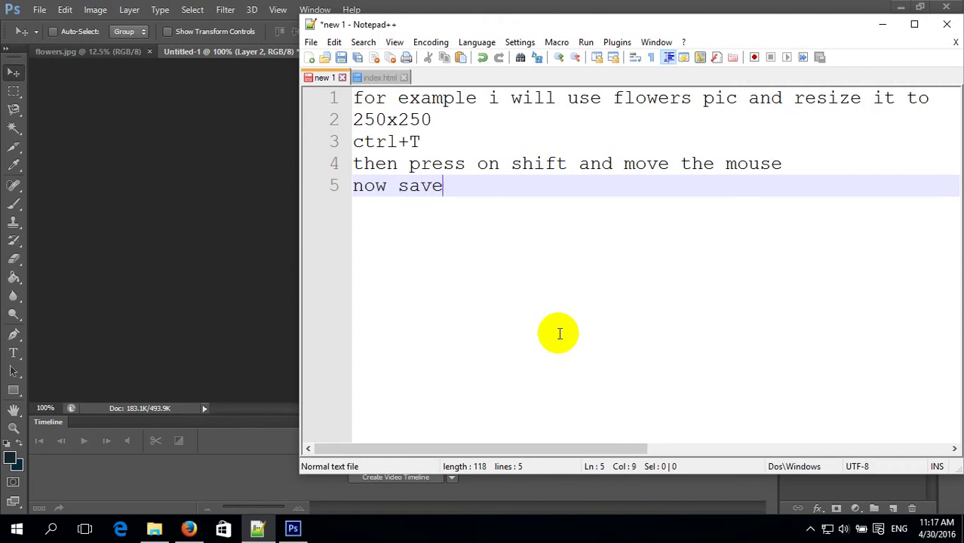
type("it")
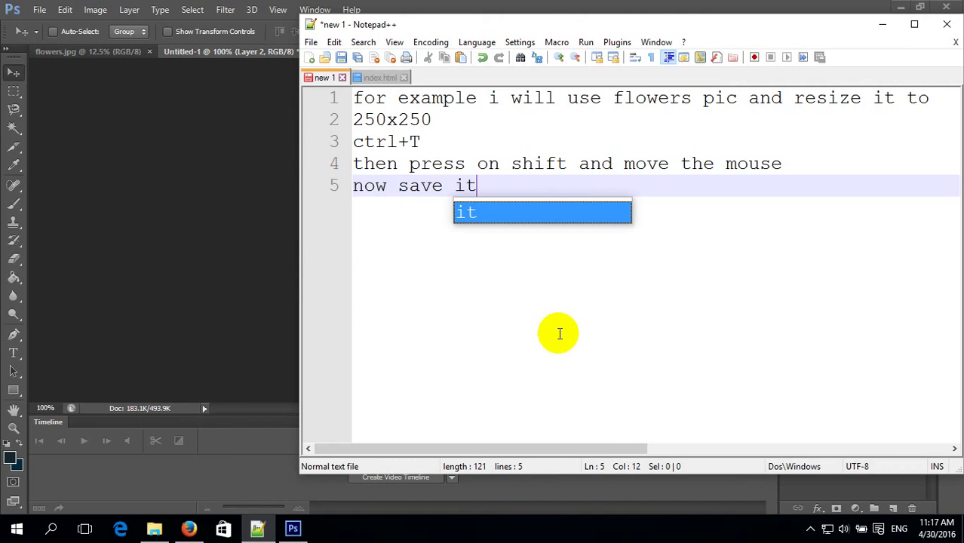
left_click(253, 201)
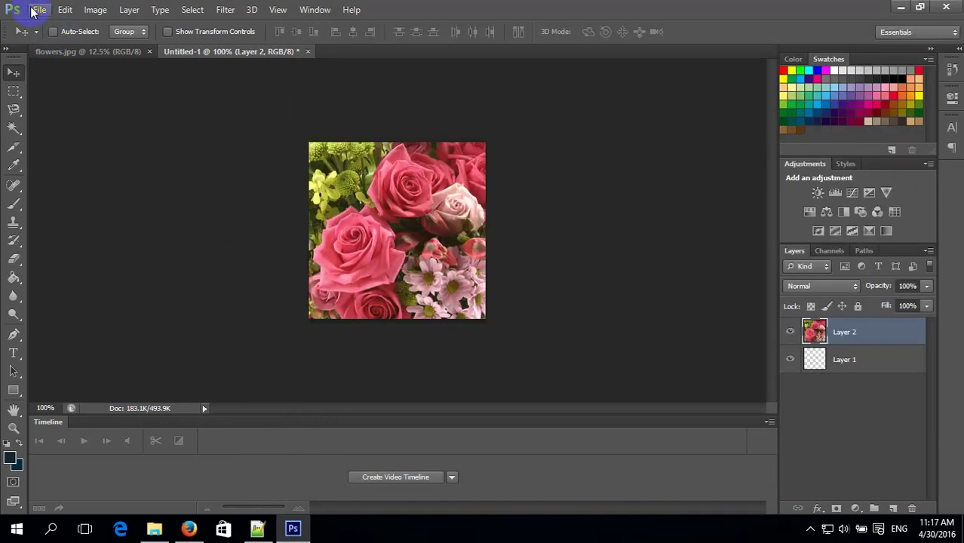
Save the image as JPEG Untitled-1.jpg on the Desktop at quality 12 Maximum
left_click(36, 9)
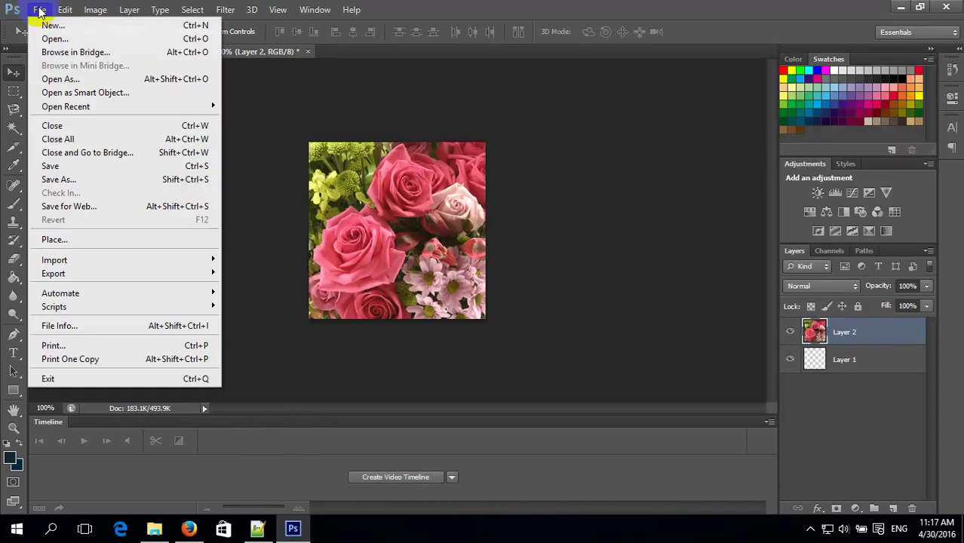
left_click(85, 182)
left_click(498, 340)
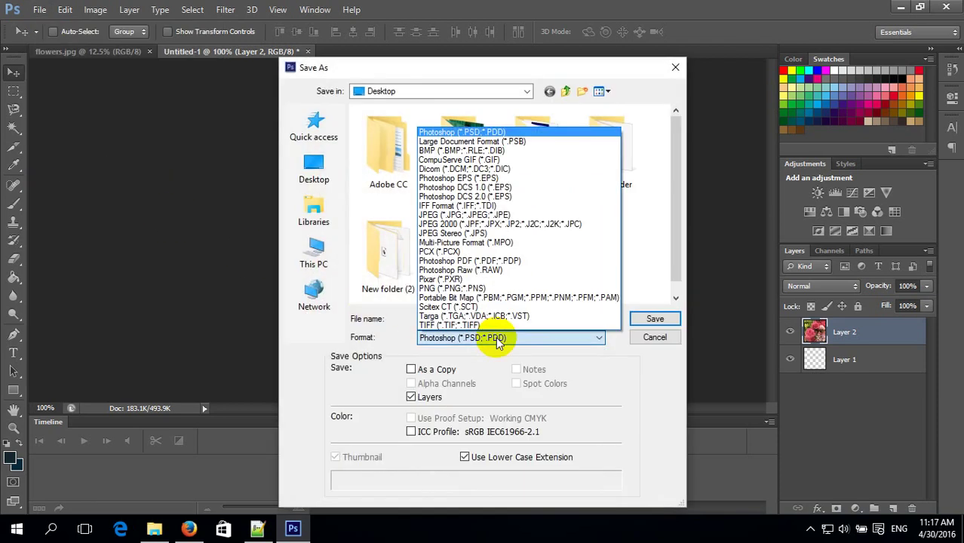
left_click(524, 216)
left_click(451, 318)
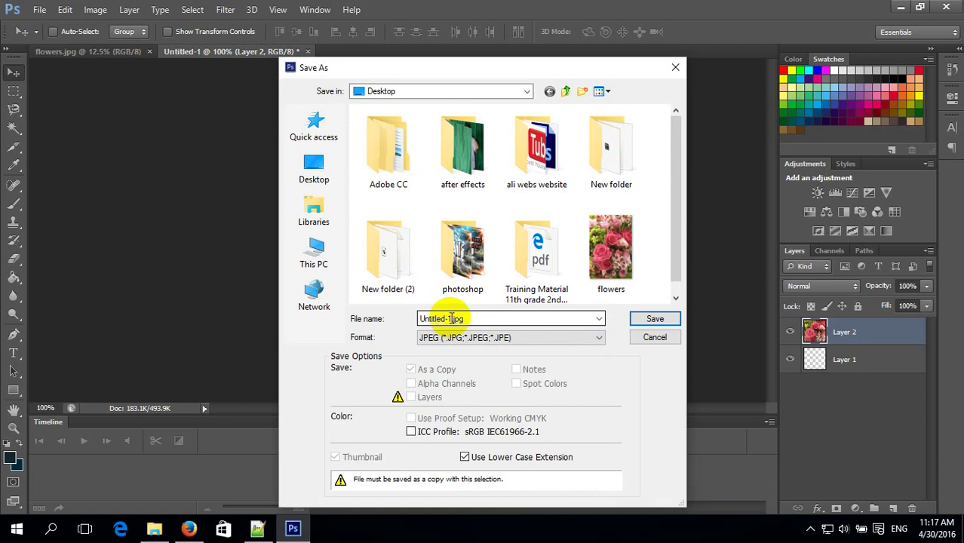
double_click(451, 318)
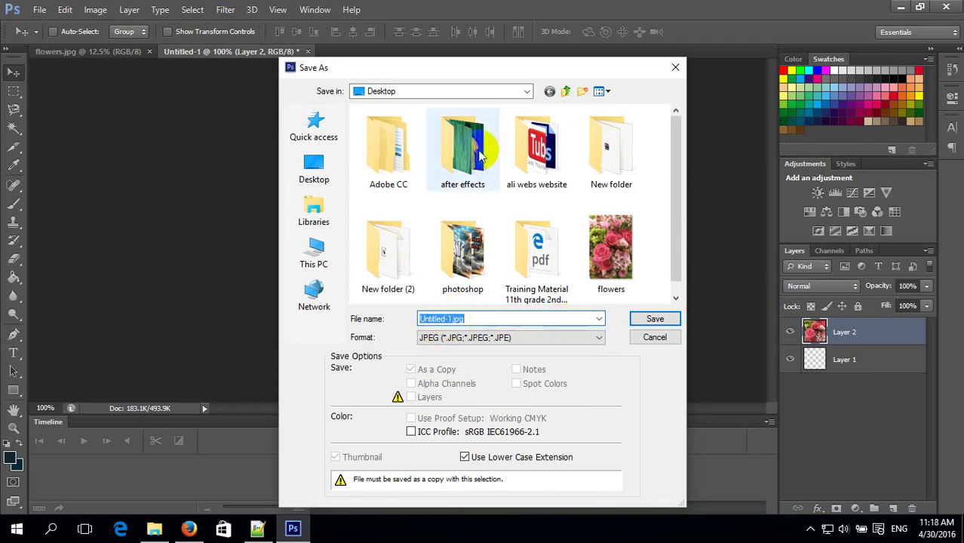
left_click(655, 319)
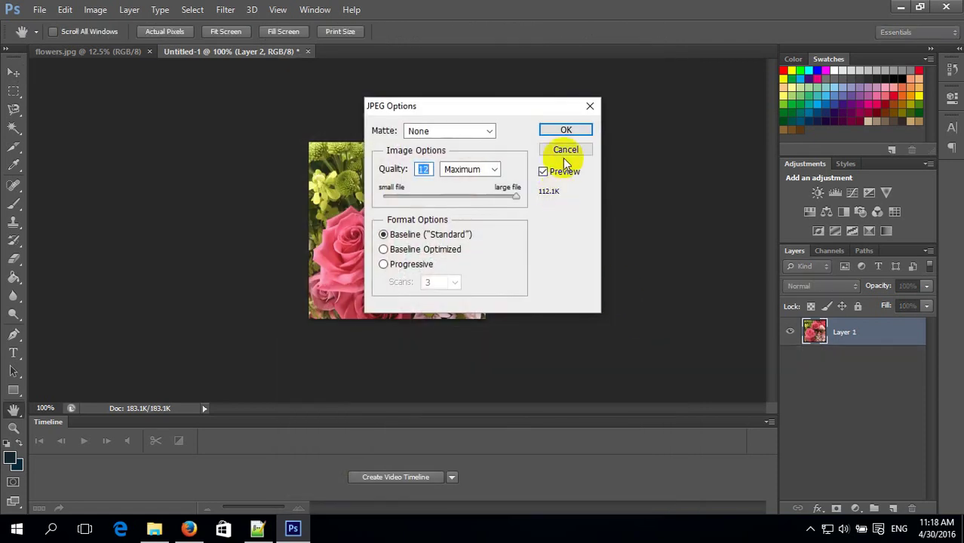
left_click(566, 130)
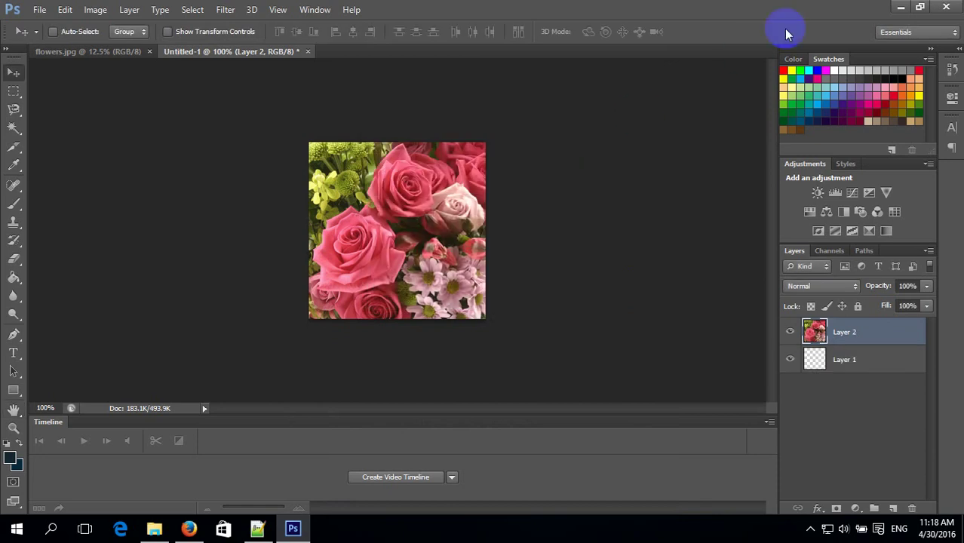
Open Properties for the original flowers JPEG on the desktop, showing 3.13 MB
left_click(900, 7)
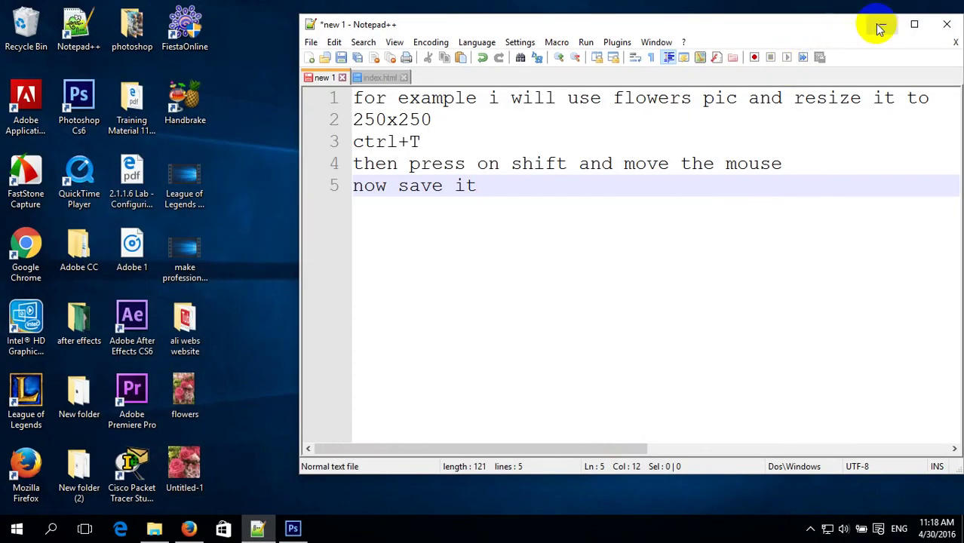
left_click(878, 28)
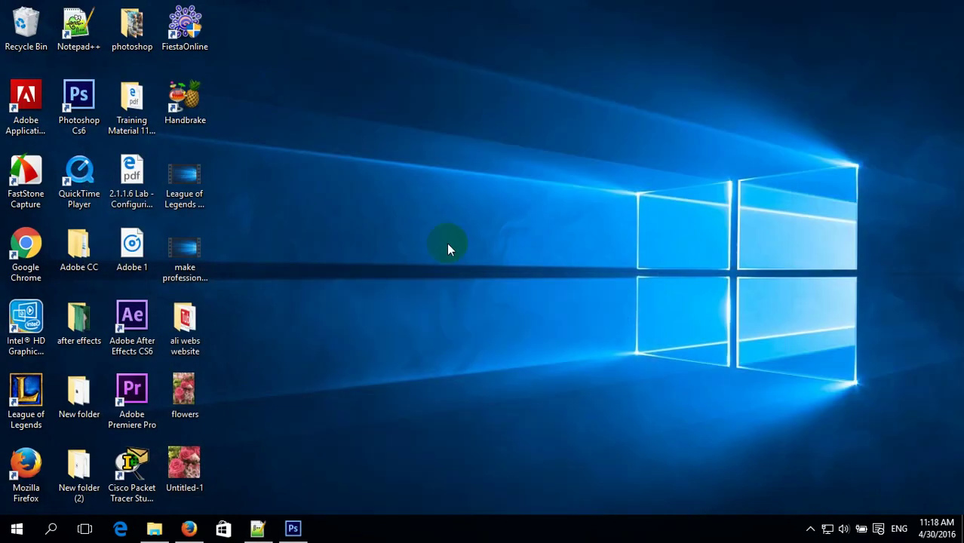
right_click(196, 389)
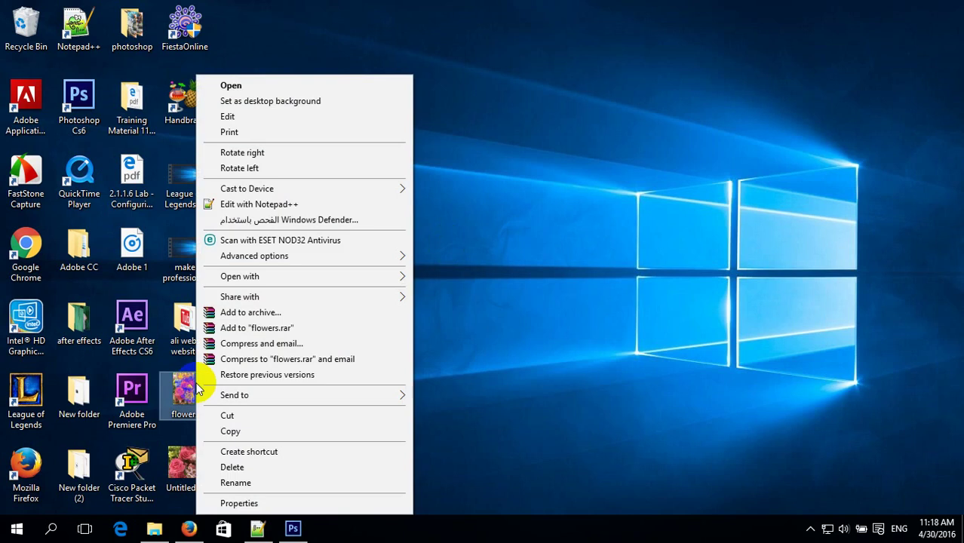
left_click(240, 503)
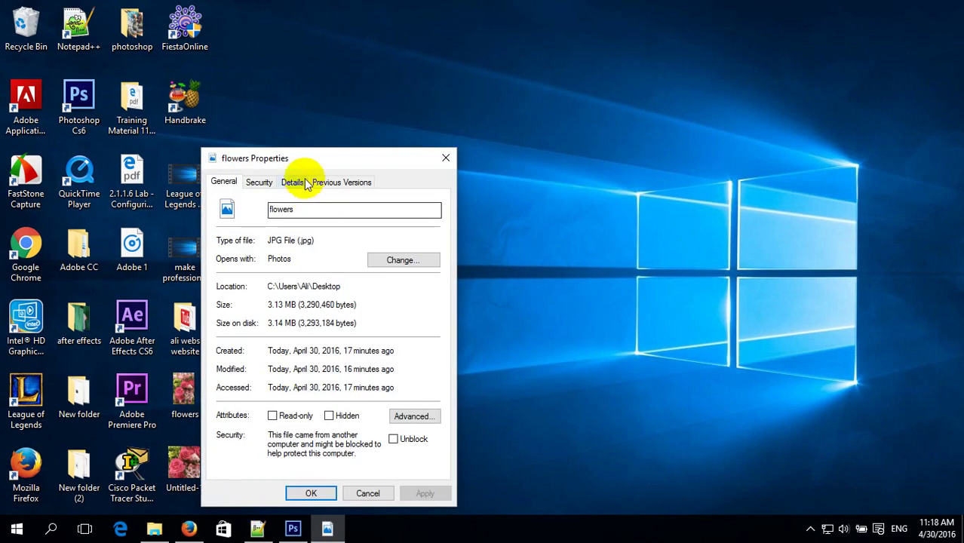
mouse_move(312, 167)
left_mouse_down()
mouse_move(348, 140)
mouse_move(331, 65)
left_mouse_up()
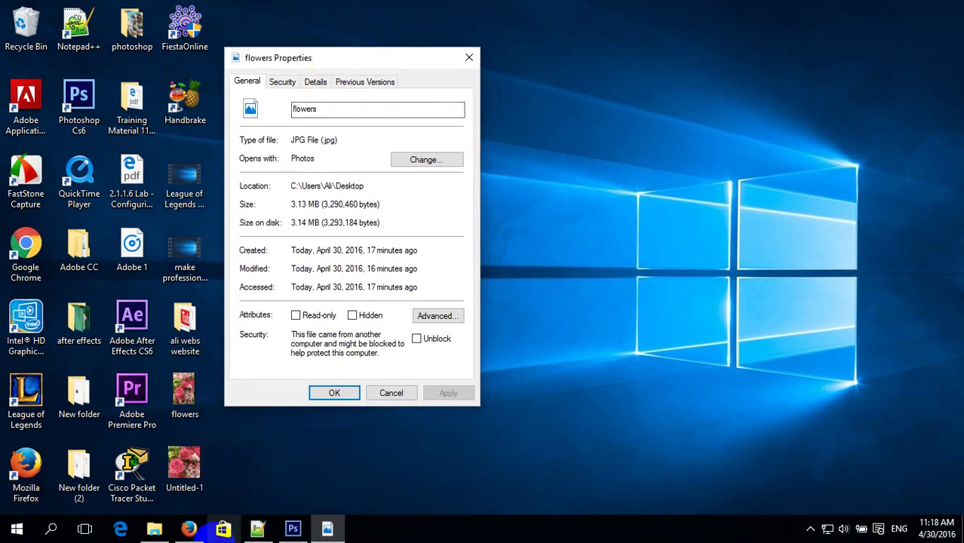
right_click(187, 467)
Compare both files' Details side by side: Untitled-1 250 x 250 versus flowers 2048 x 3072
left_click(197, 451)
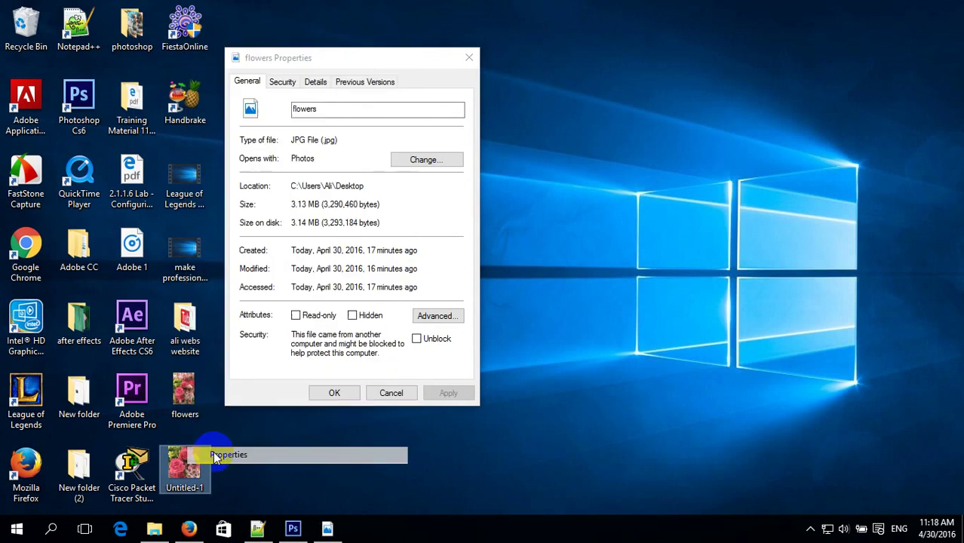
left_click_drag(303, 161, 650, 81)
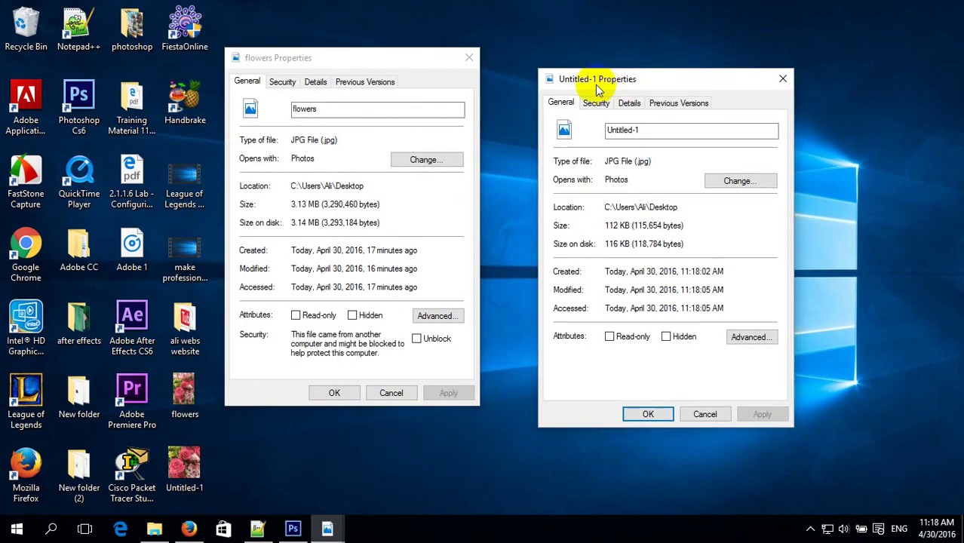
left_click(629, 103)
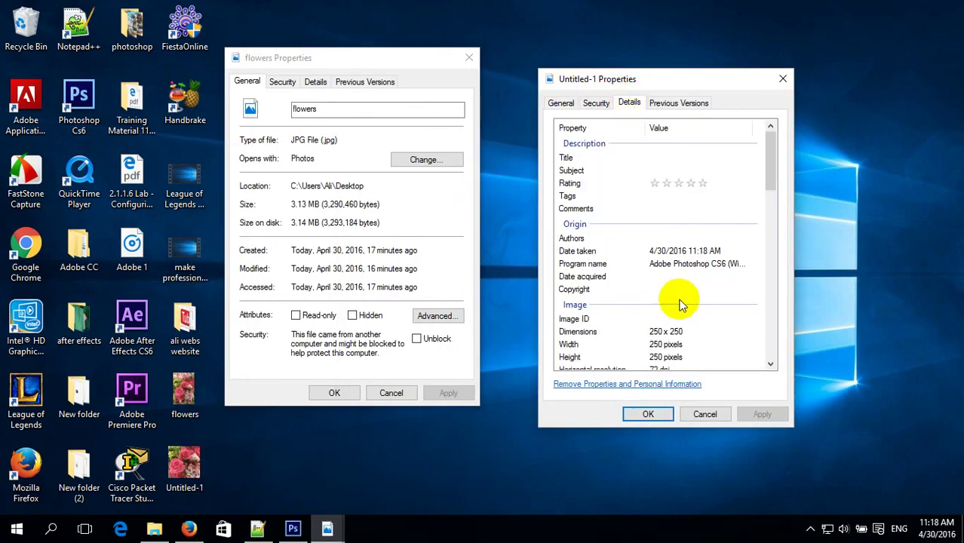
left_click(315, 82)
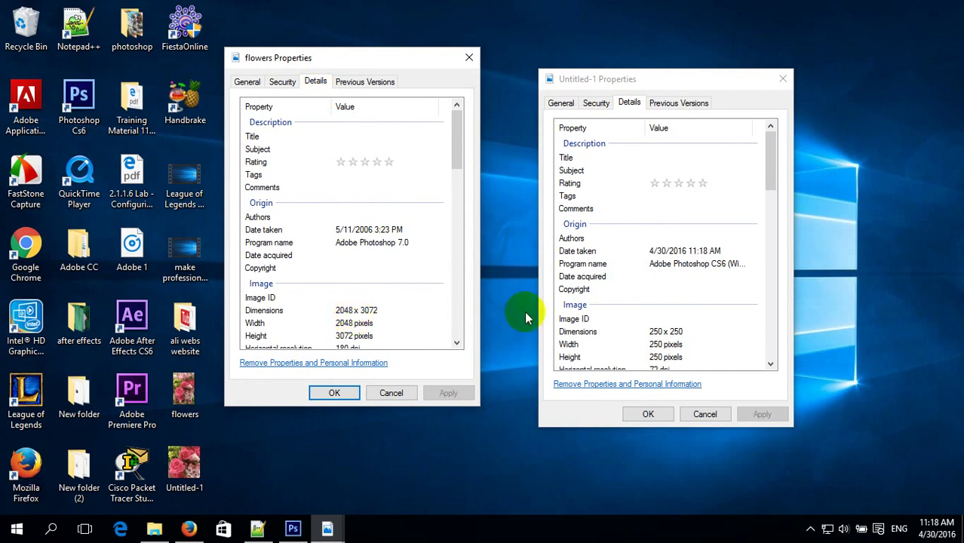
left_click(678, 329)
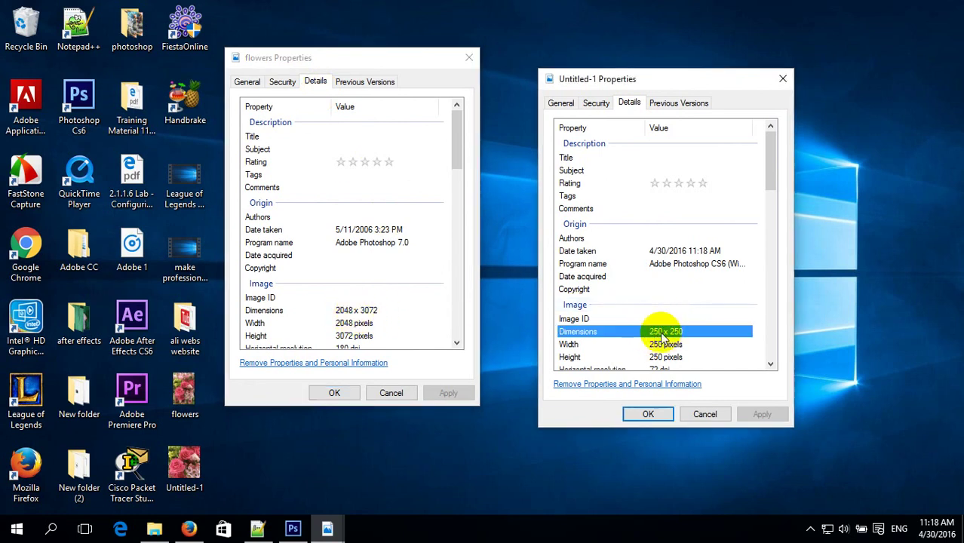